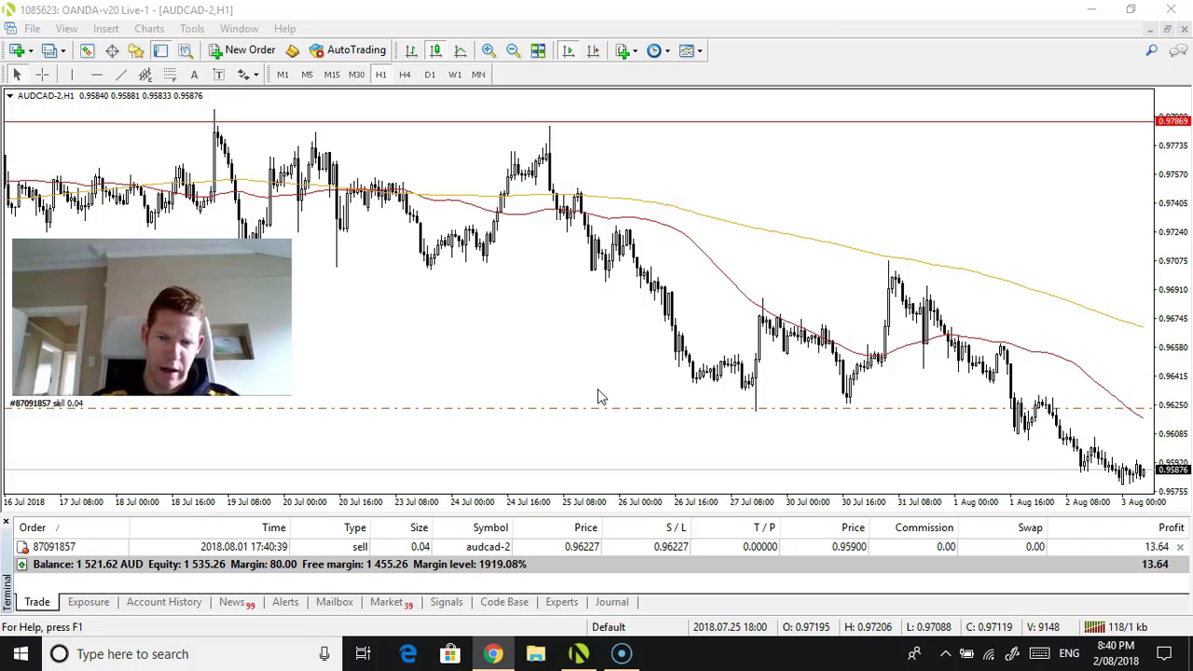
pyautogui.click(945, 488)
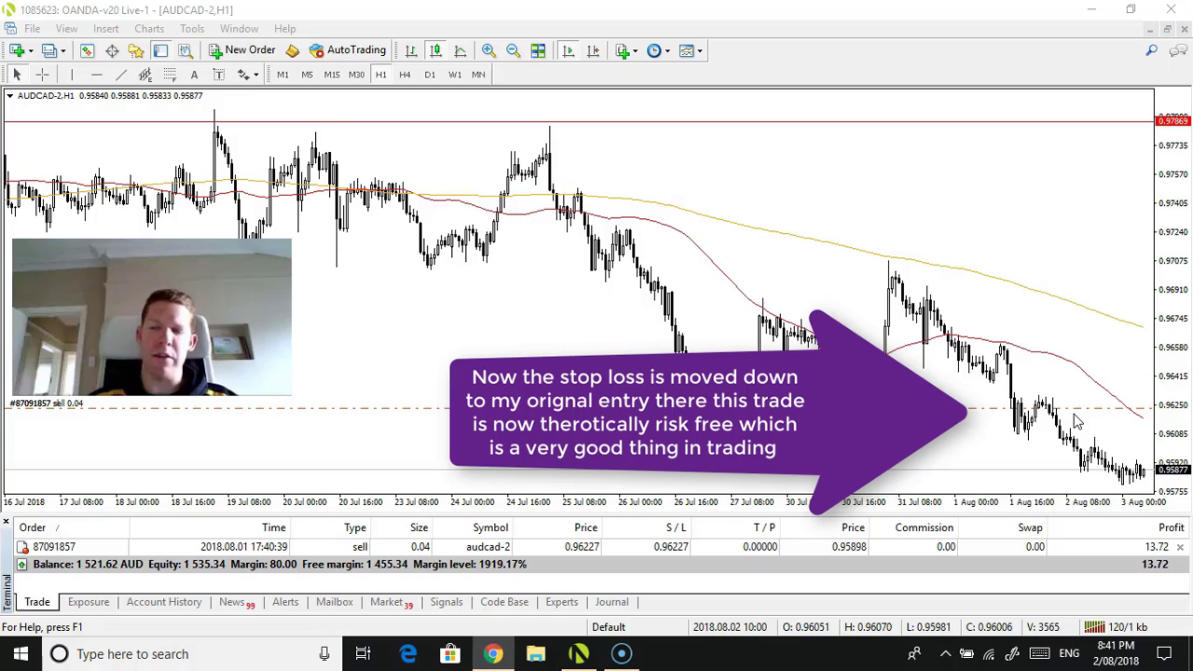
pyautogui.click(970, 419)
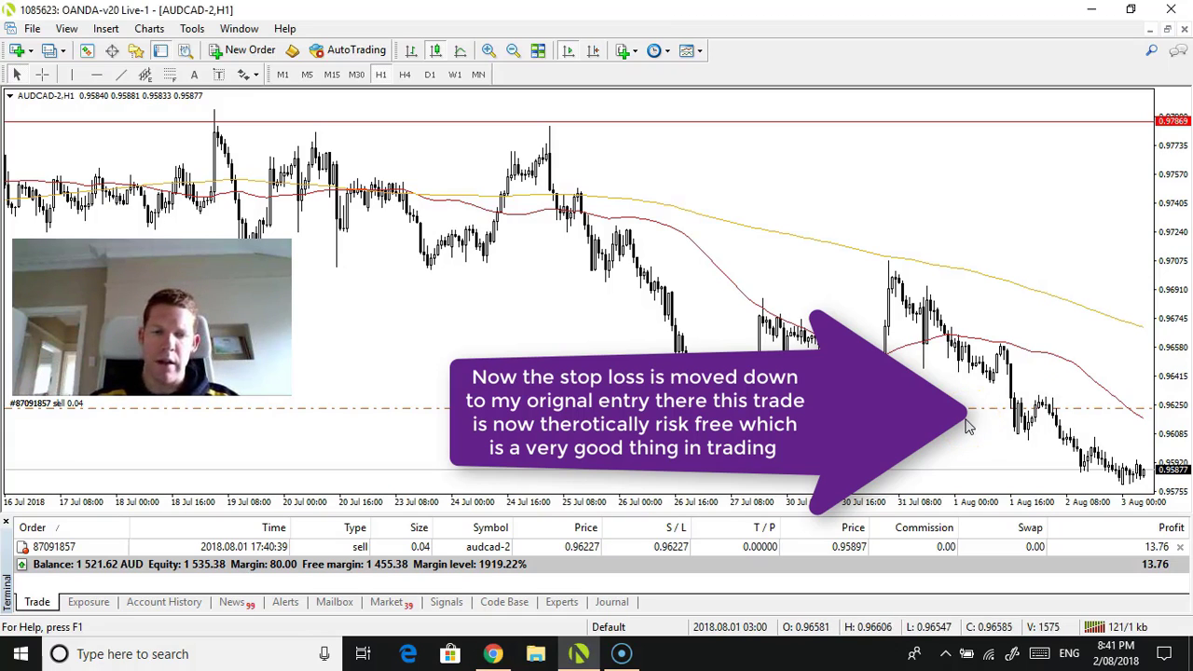
pyautogui.click(913, 456)
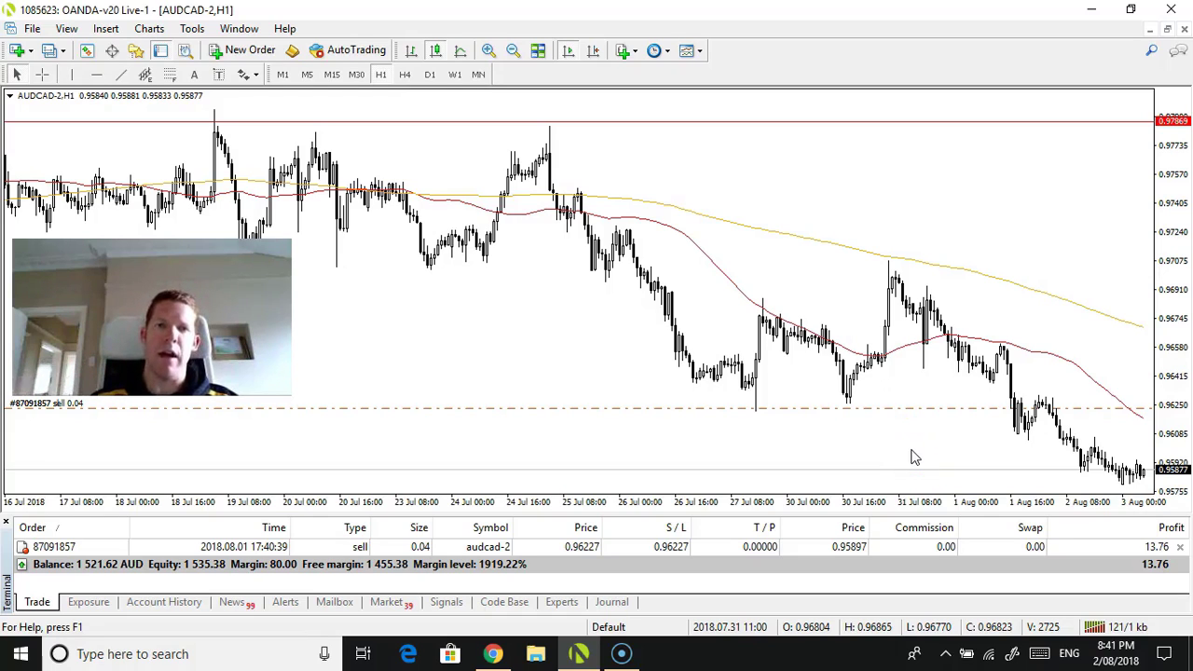
pyautogui.click(918, 451)
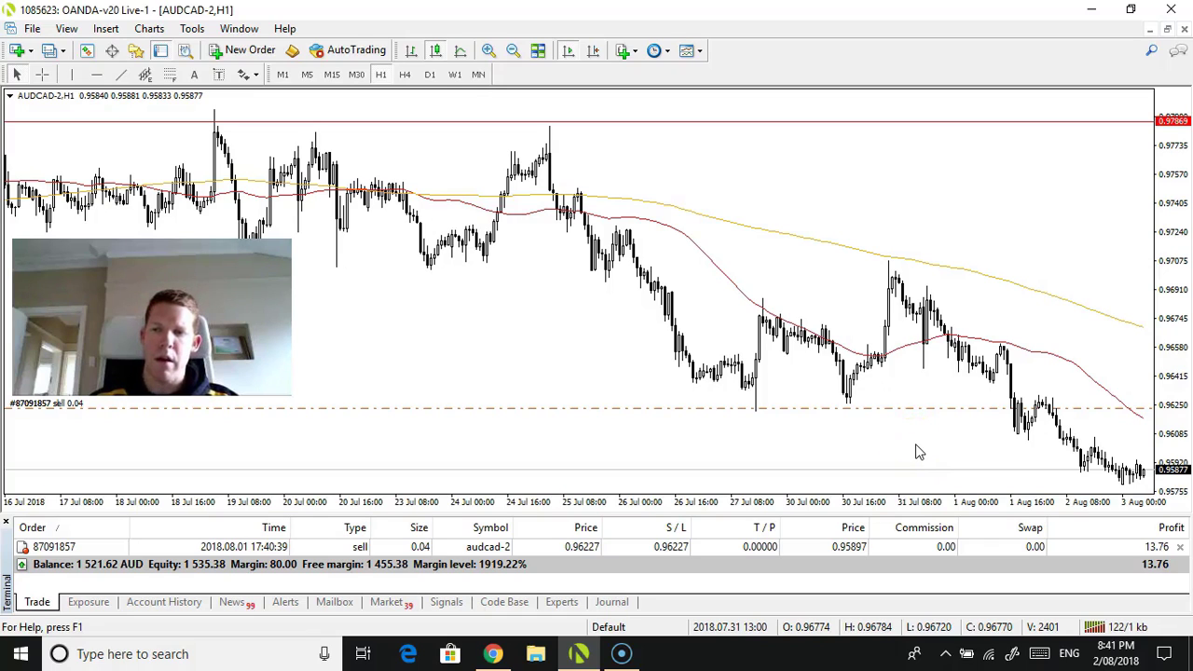
pyautogui.click(1138, 479)
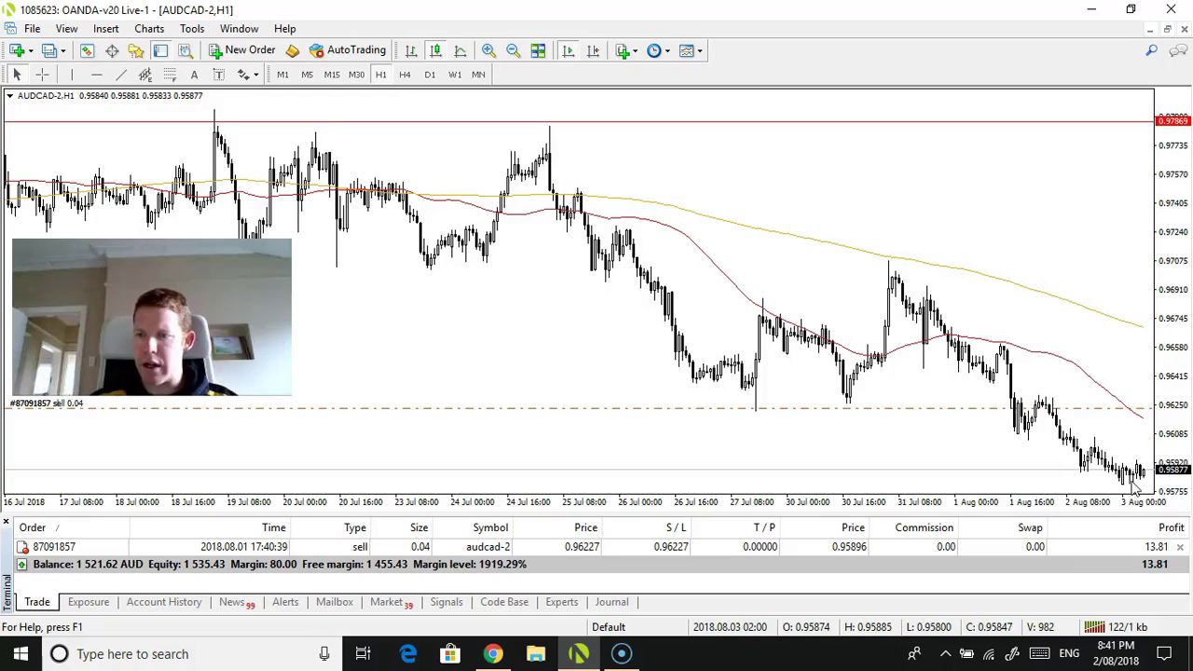
pyautogui.click(932, 475)
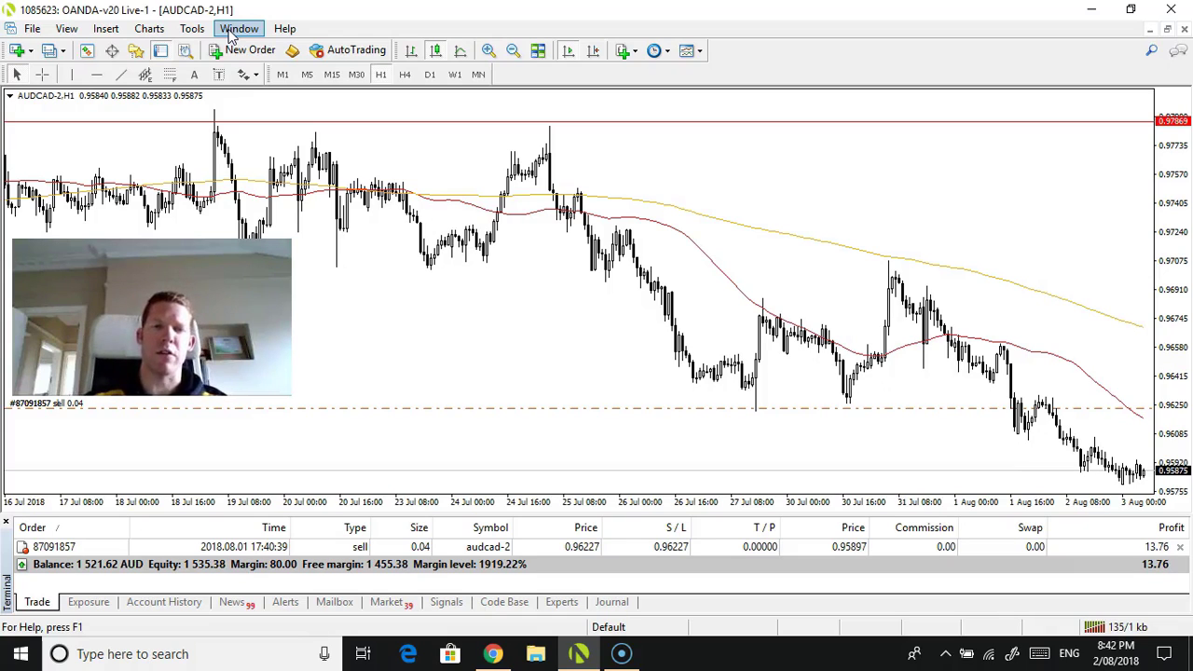
# - Open the full list of open chart windows
pyautogui.click(233, 31)
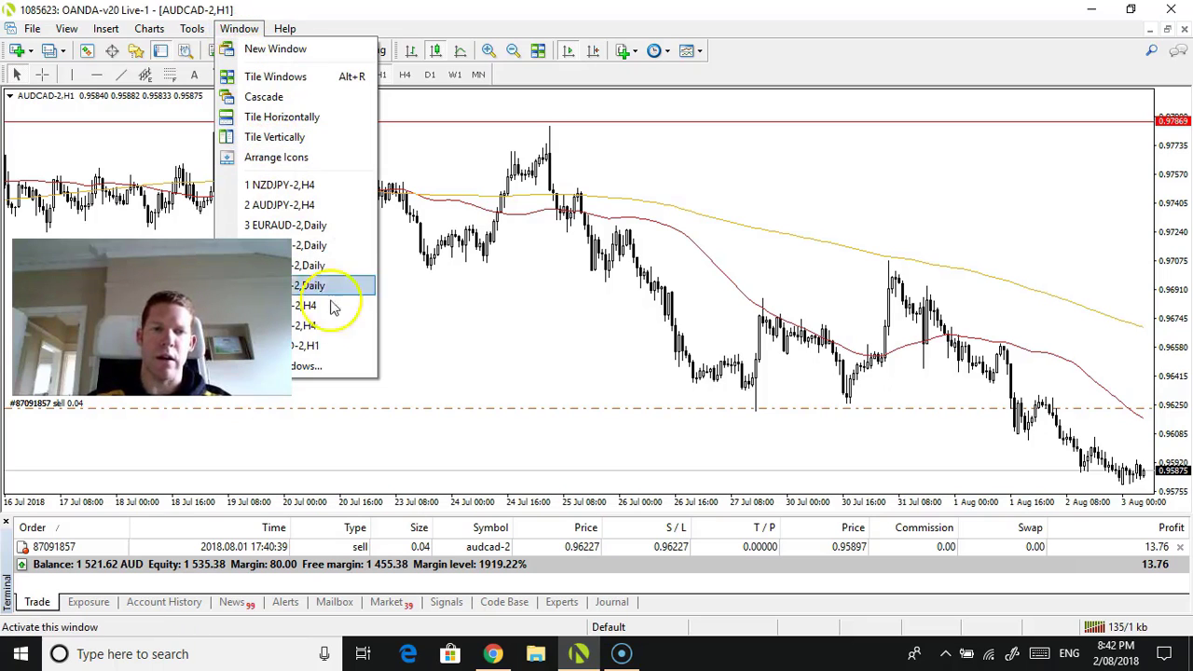
pyautogui.click(337, 365)
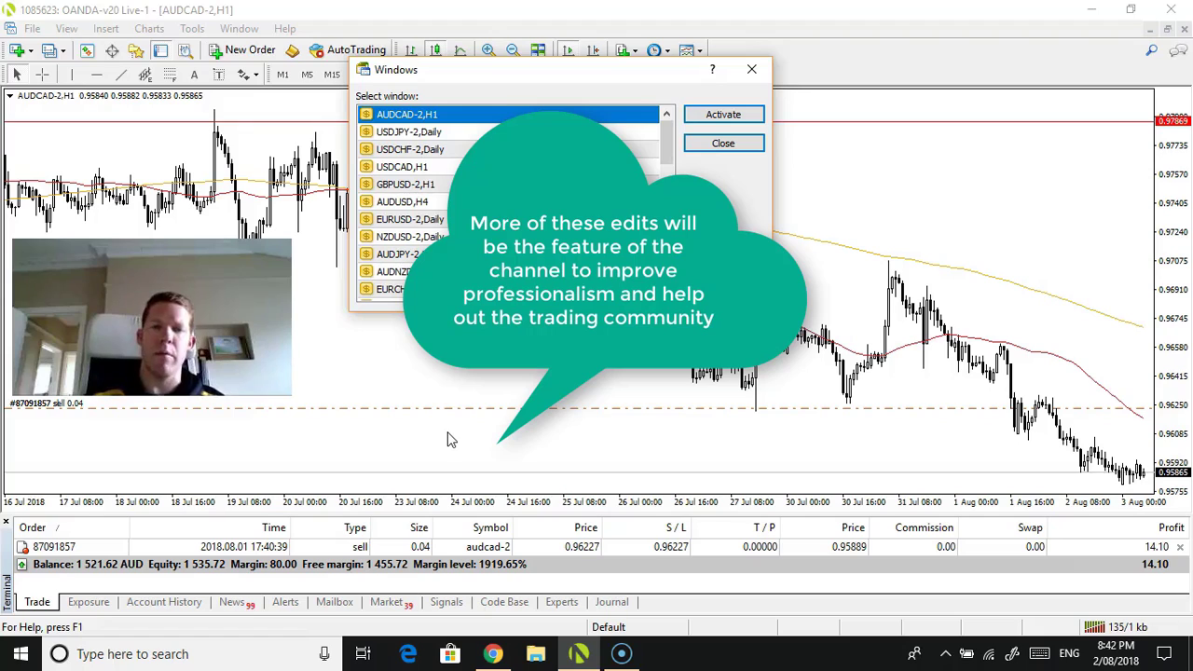
pyautogui.click(426, 418)
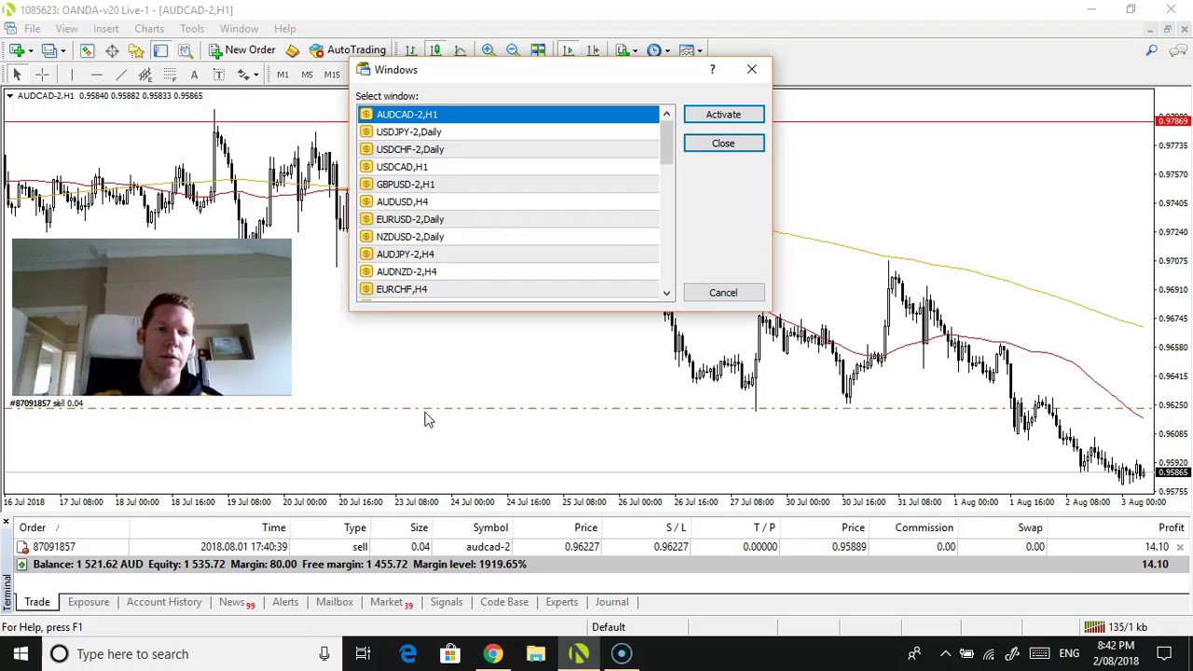
pyautogui.click(413, 438)
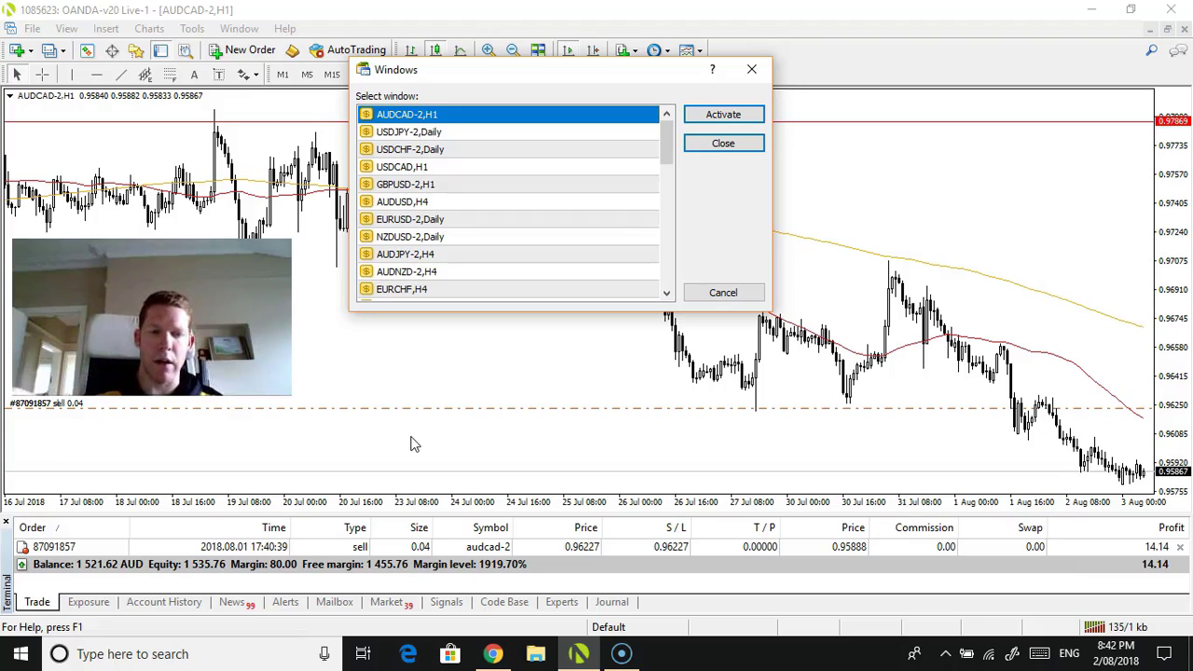
pyautogui.click(415, 456)
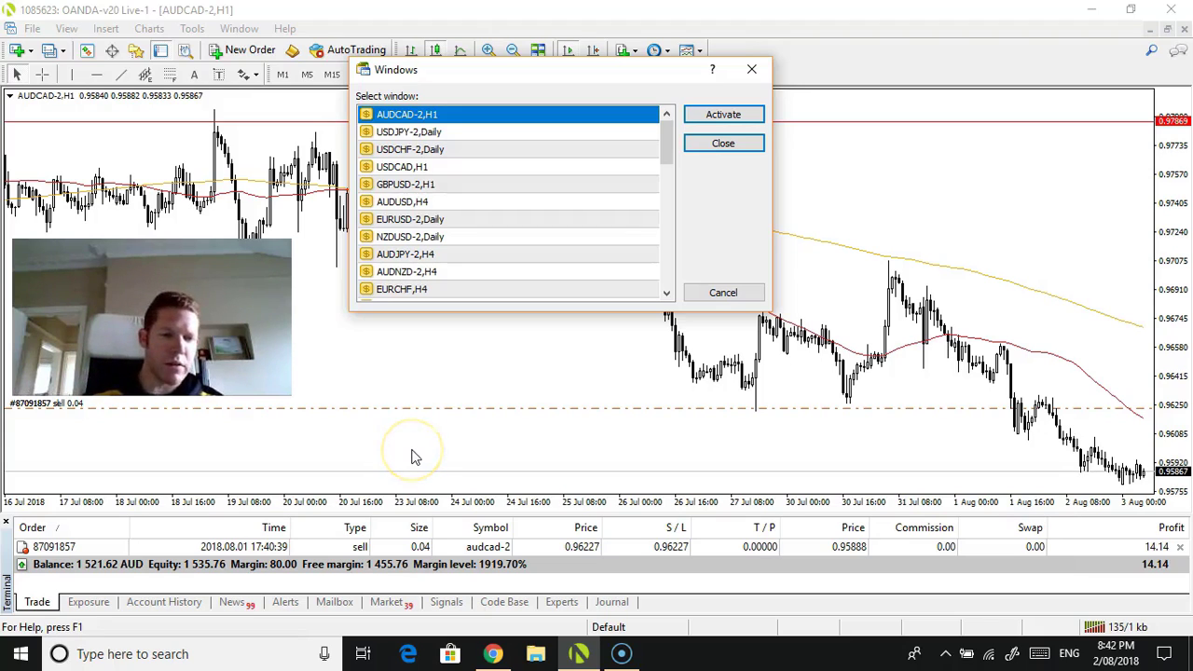
pyautogui.click(611, 455)
pyautogui.click(466, 404)
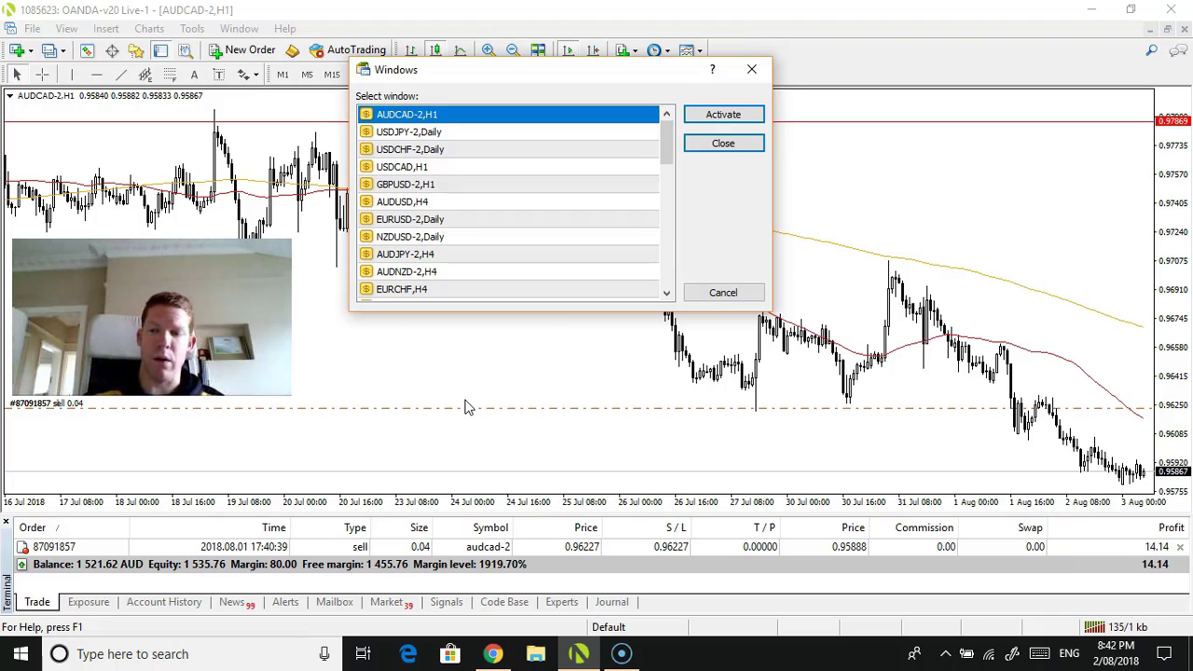
pyautogui.click(741, 459)
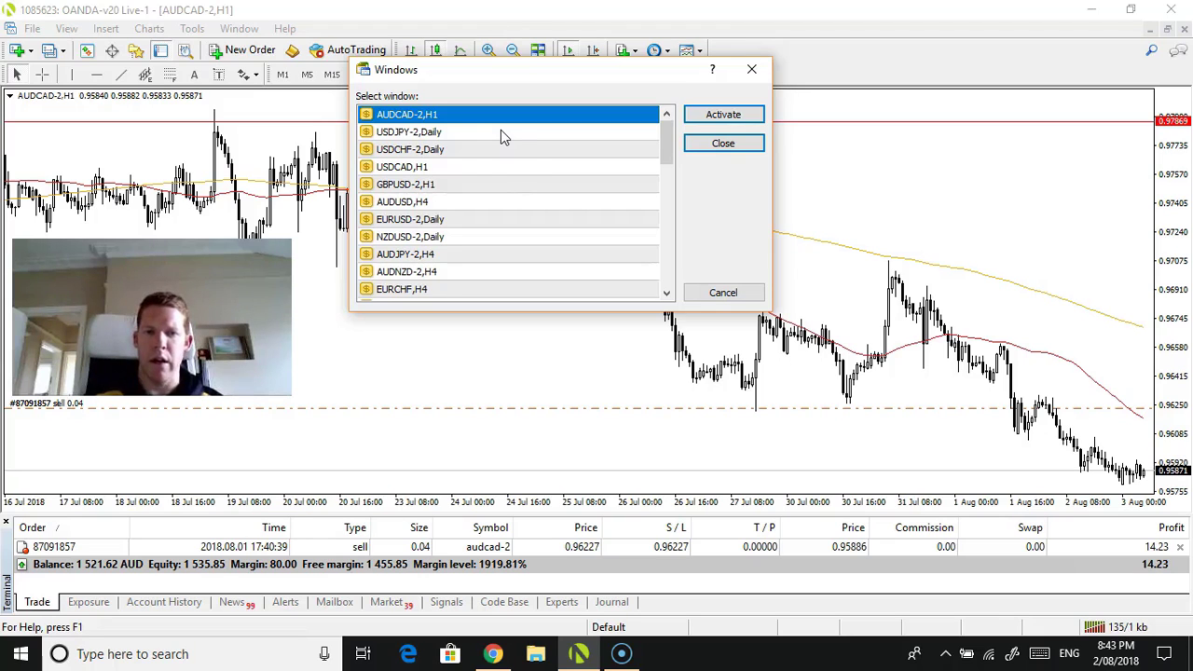
# - Activate the USDCHF-2 daily chart and review it on the H4 and H1 timeframes, ending on H4
pyautogui.click(494, 151)
pyautogui.click(723, 114)
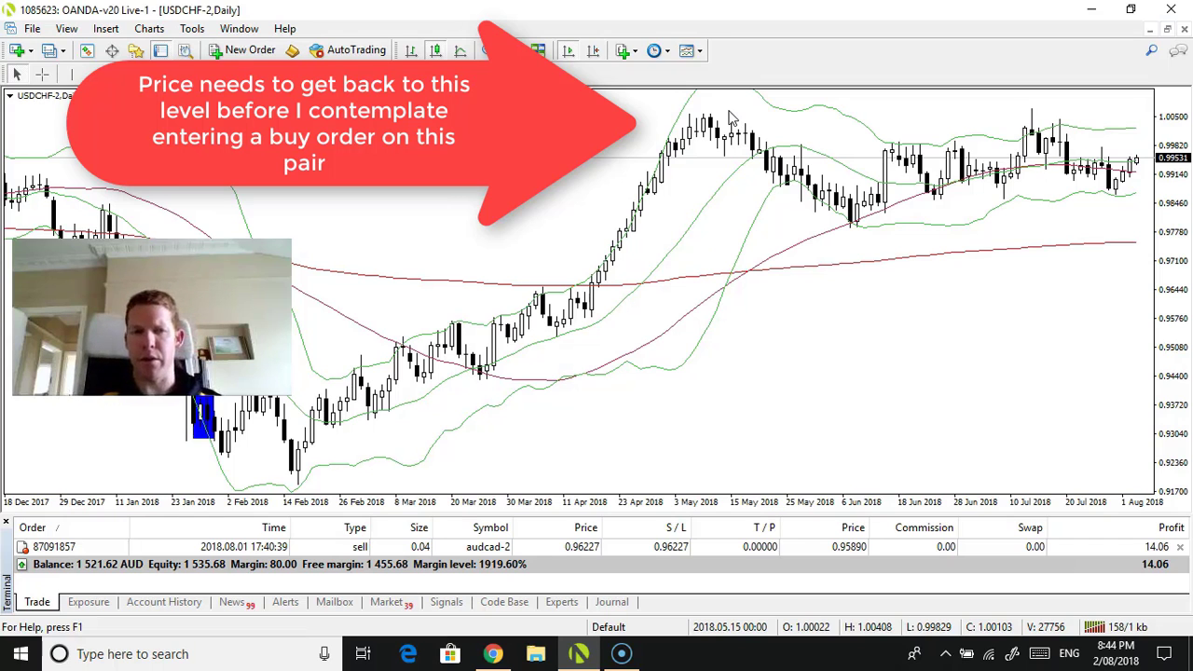
pyautogui.click(404, 75)
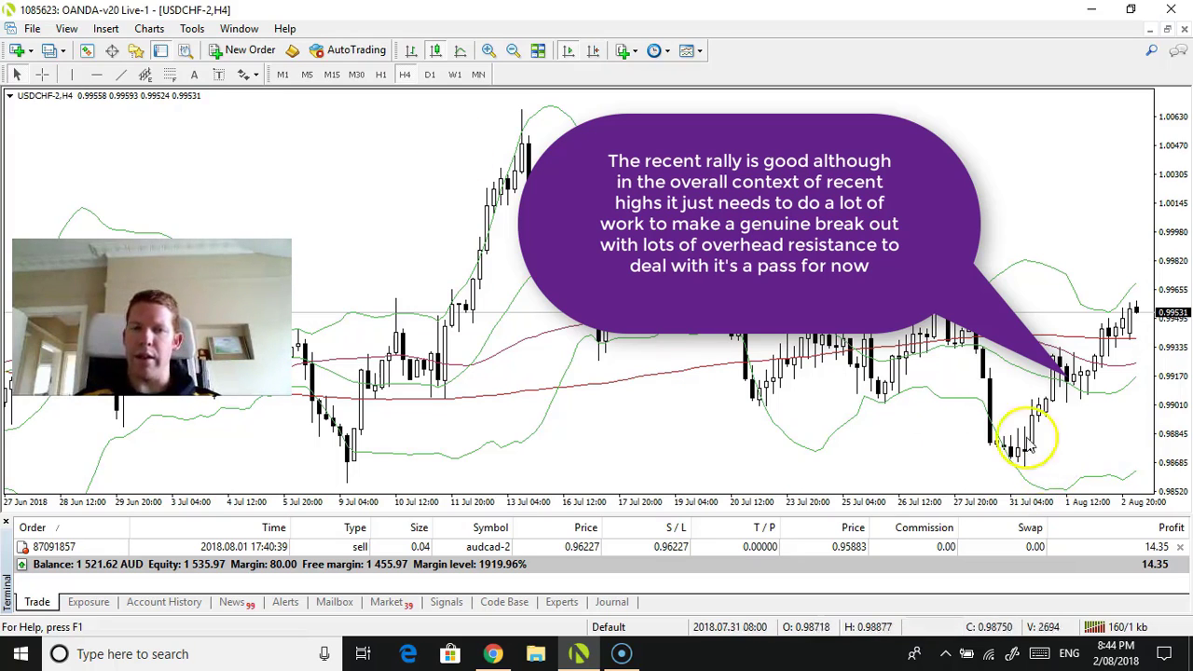
pyautogui.click(380, 75)
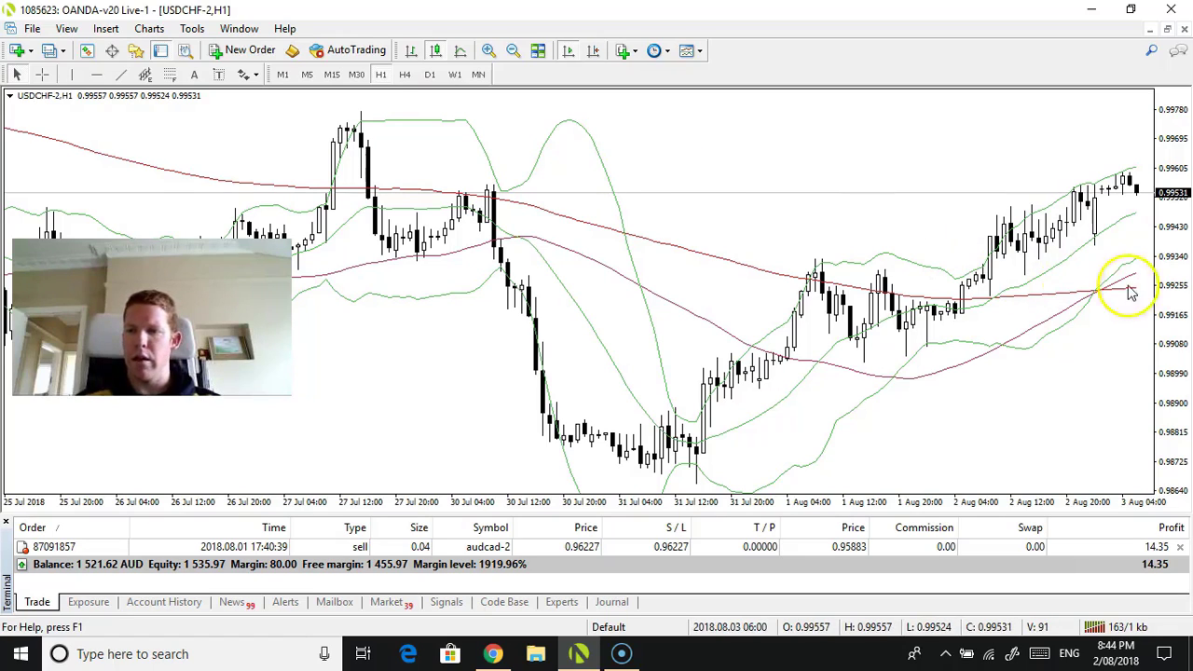
pyautogui.moveTo(1128, 282)
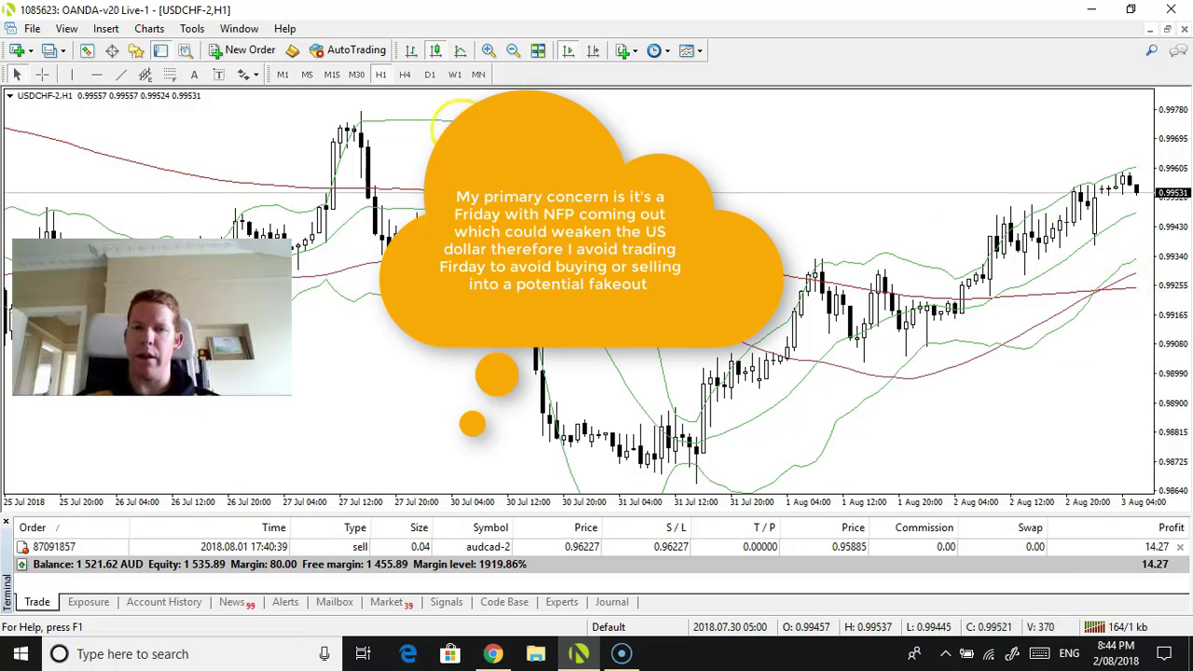
pyautogui.click(405, 74)
pyautogui.click(1123, 334)
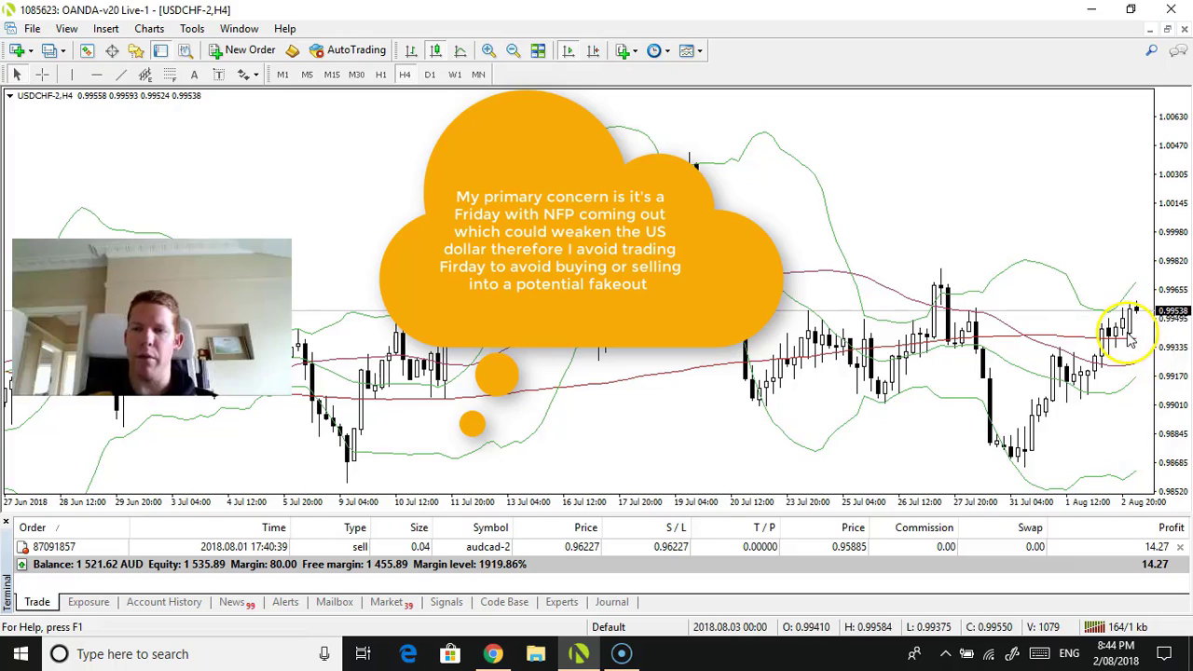
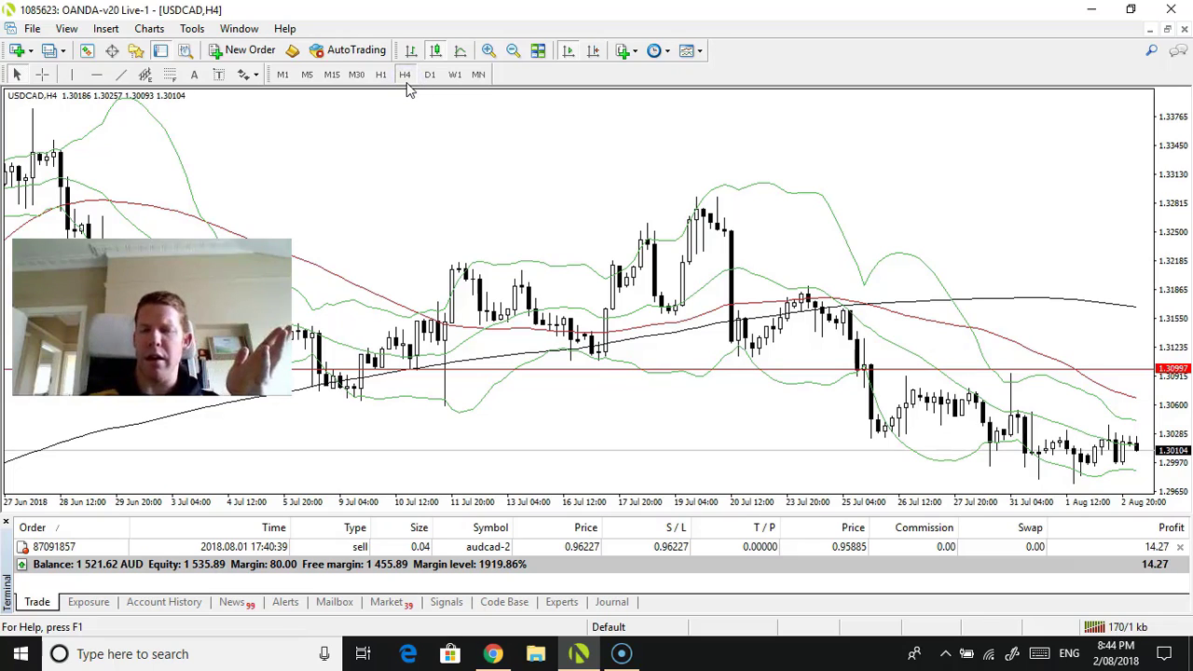
# - Review the USDCAD price action on the daily, H4 and H1 timeframes in turn
pyautogui.click(427, 76)
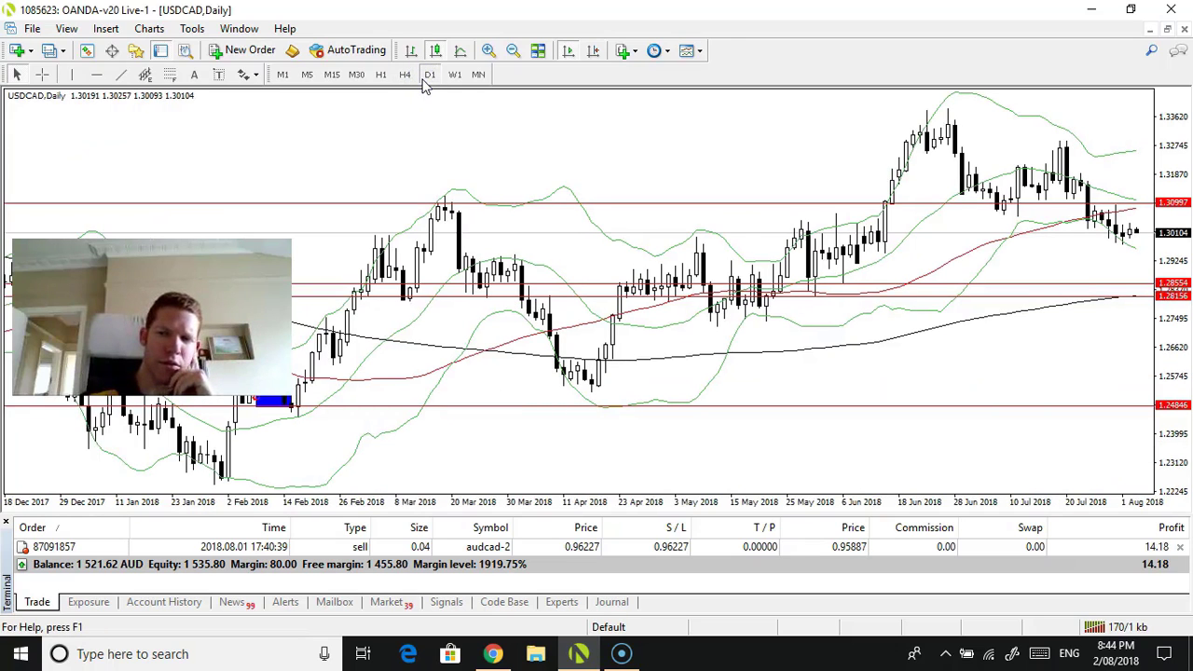
pyautogui.click(405, 75)
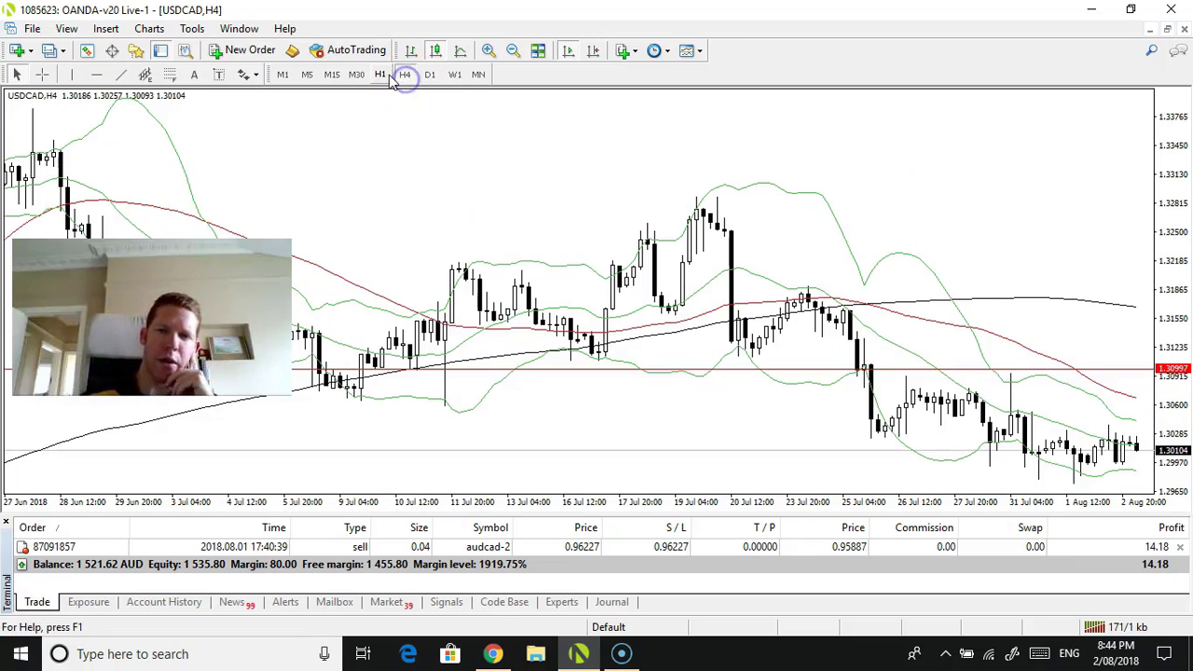
pyautogui.click(389, 75)
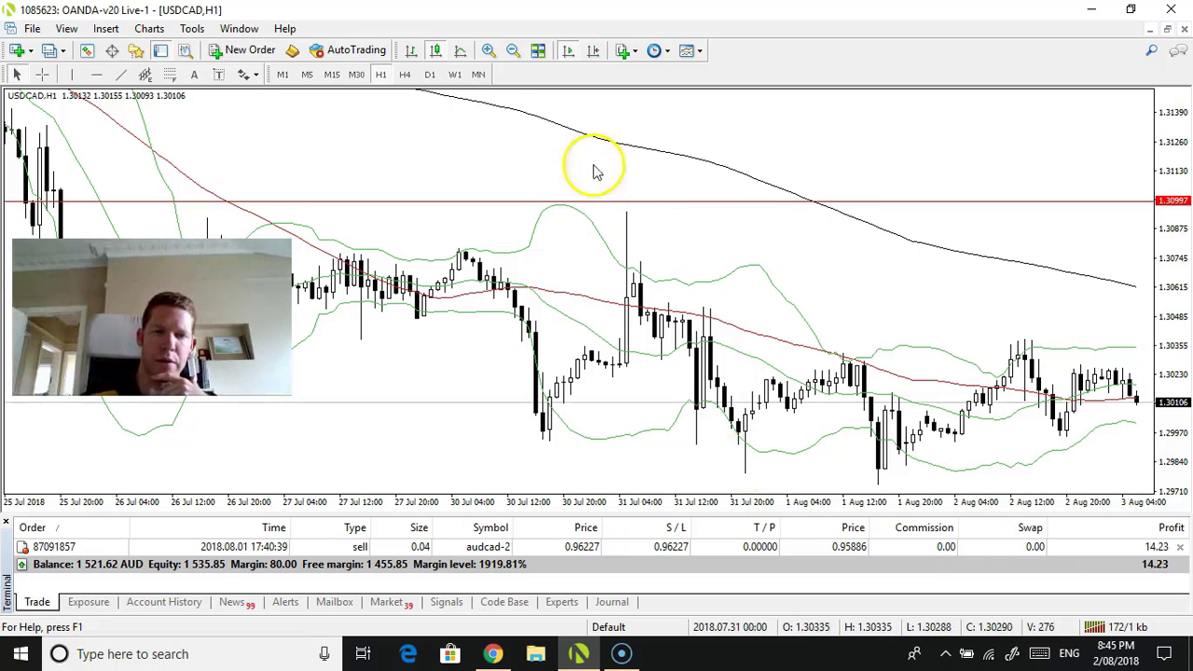
# - Switch to the EURUSD-2 daily chart and examine its trend and moving averages on the H4 and H1 timeframes
pyautogui.click(240, 29)
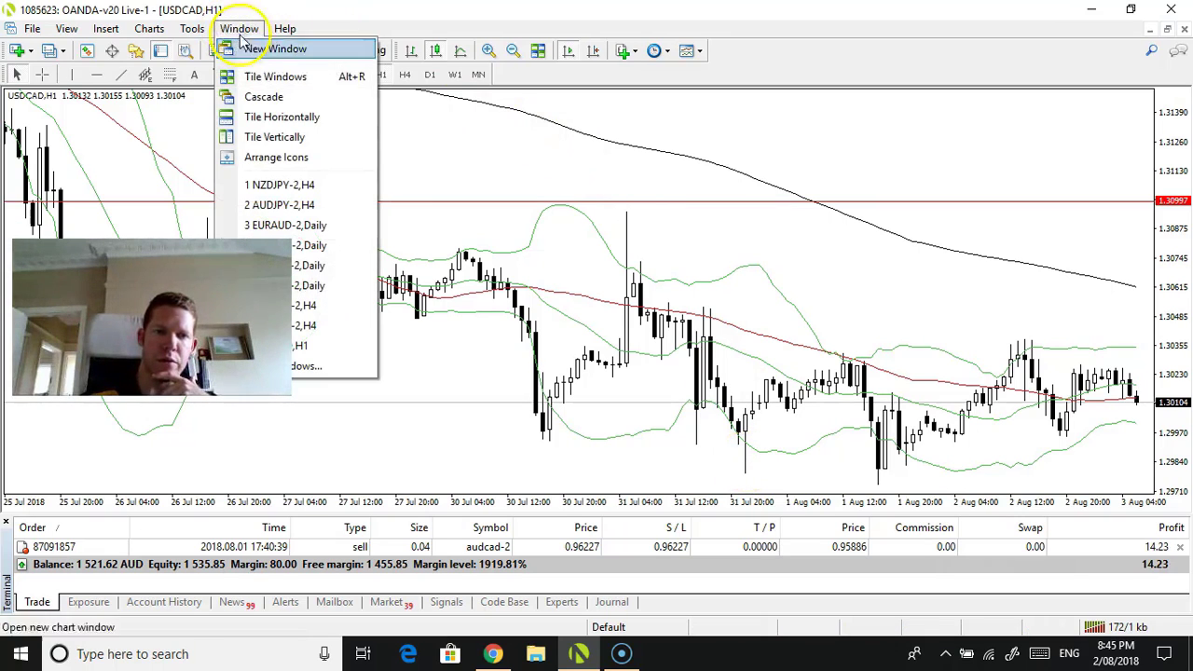
pyautogui.click(361, 265)
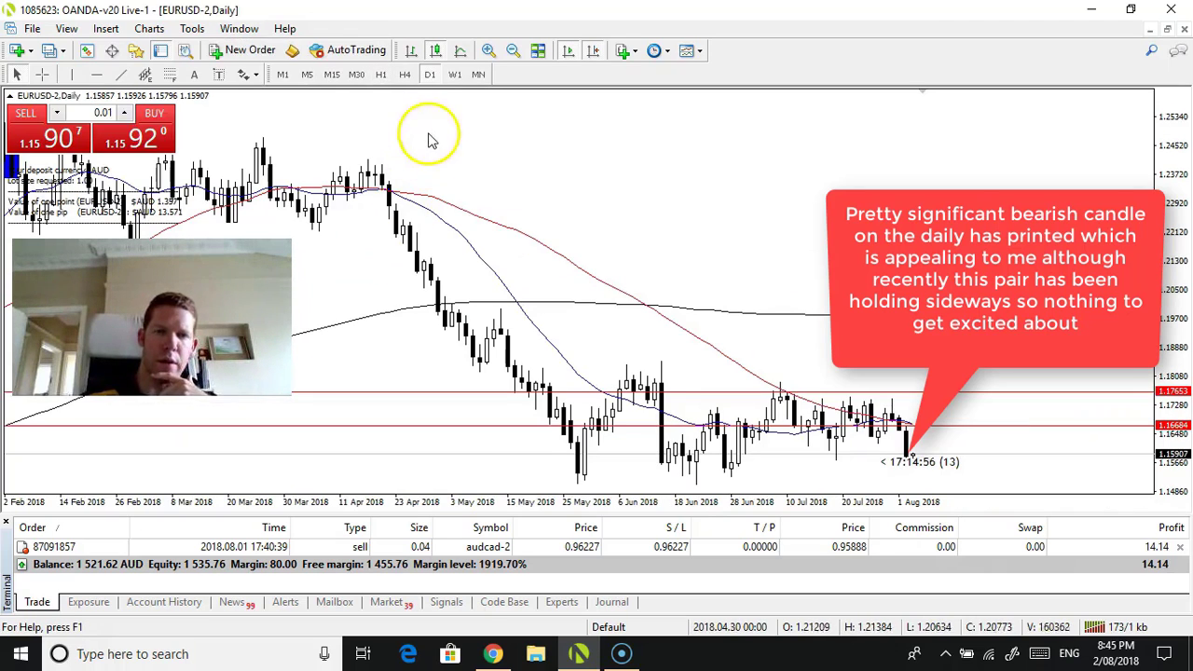
pyautogui.click(405, 75)
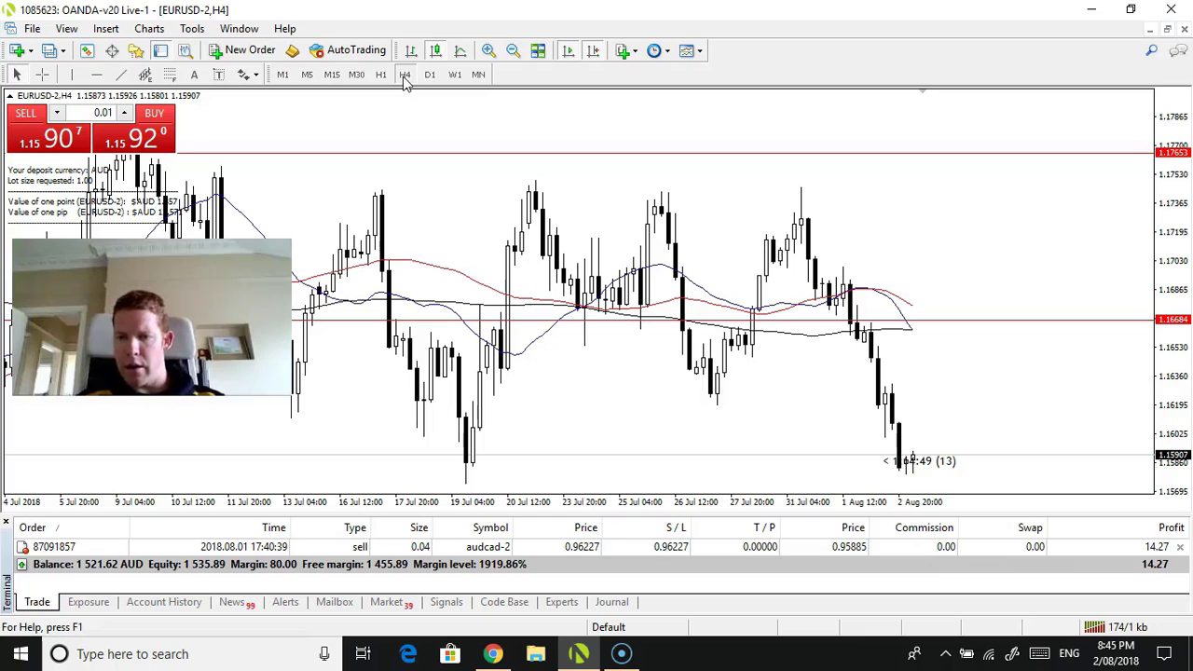
pyautogui.click(380, 75)
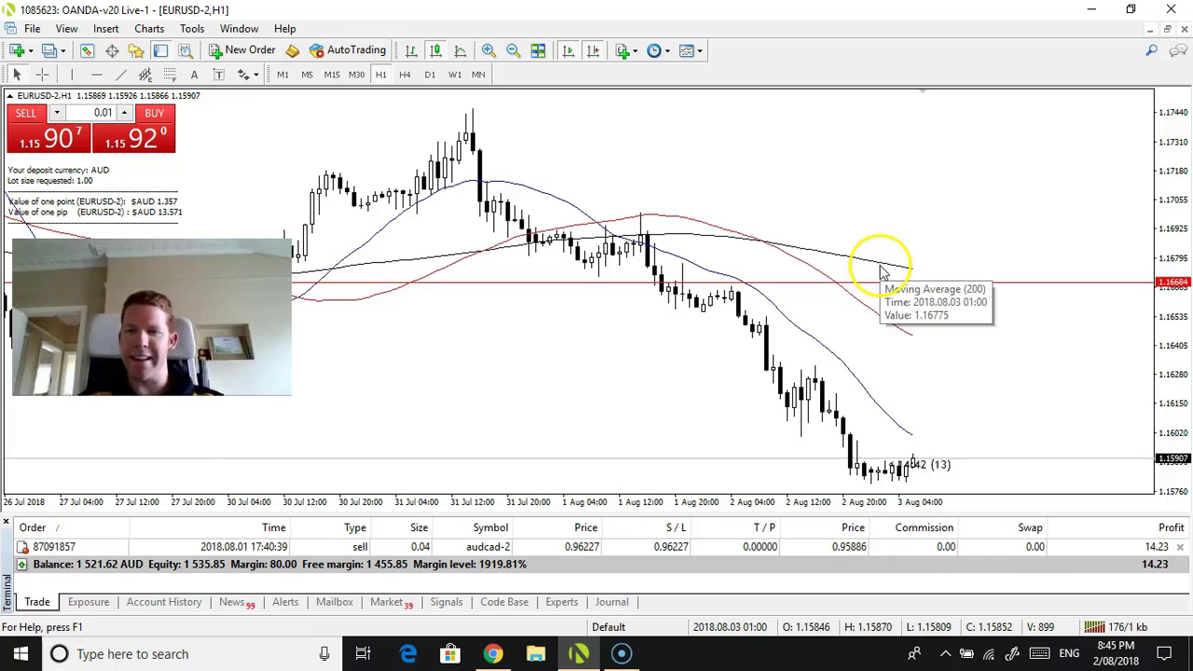
pyautogui.press('-')
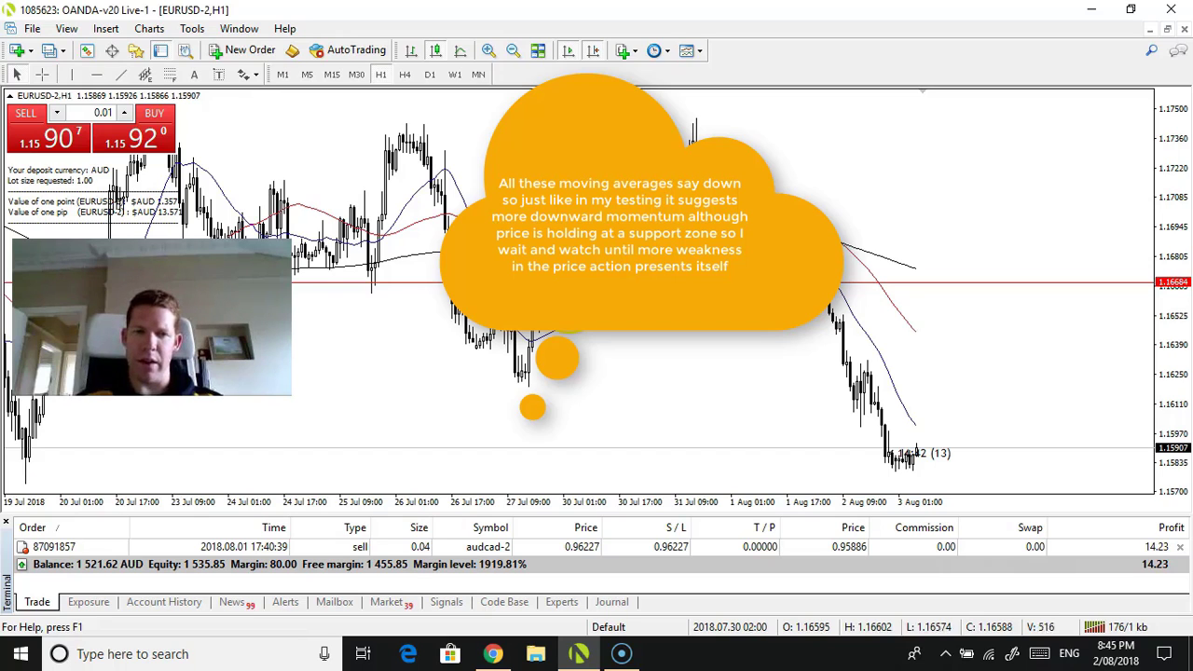
# - Review the recent EURUSD-2 candles on the daily timeframe and return the chart to H1
pyautogui.click(426, 74)
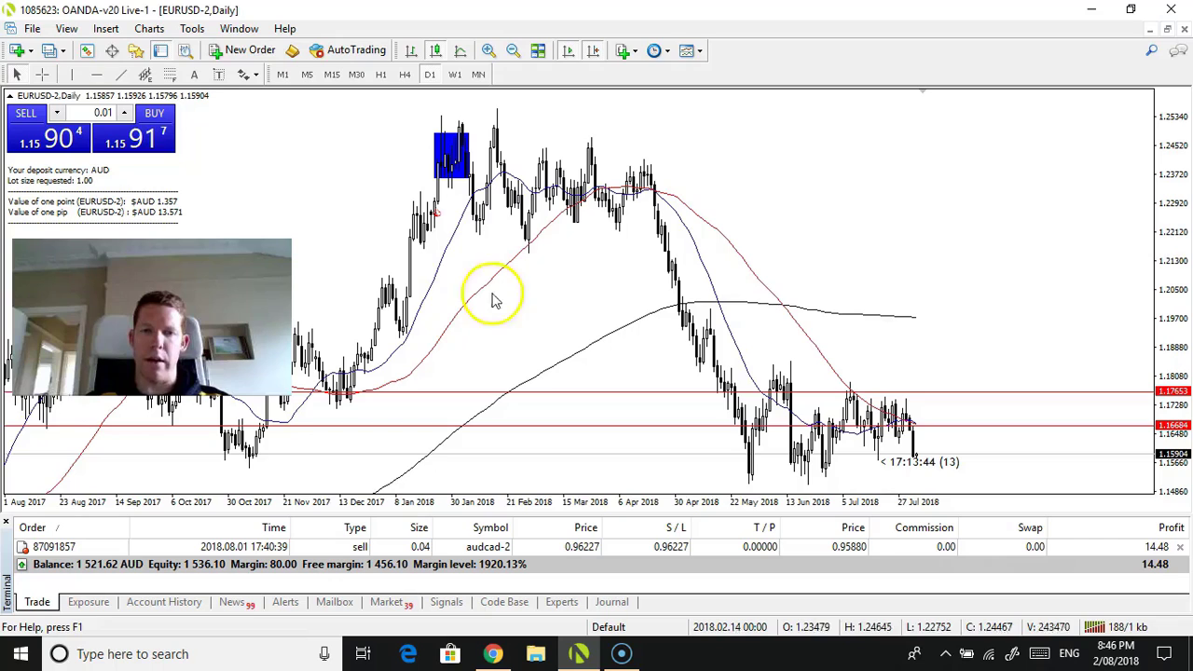
pyautogui.press('+')
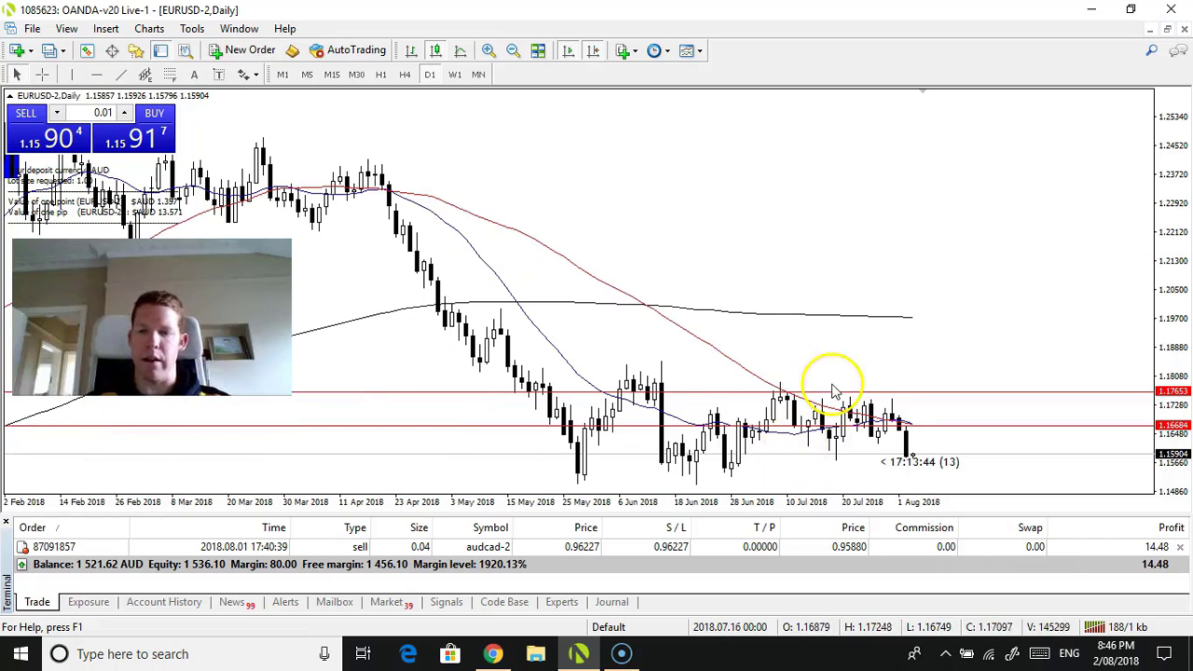
pyautogui.click(380, 75)
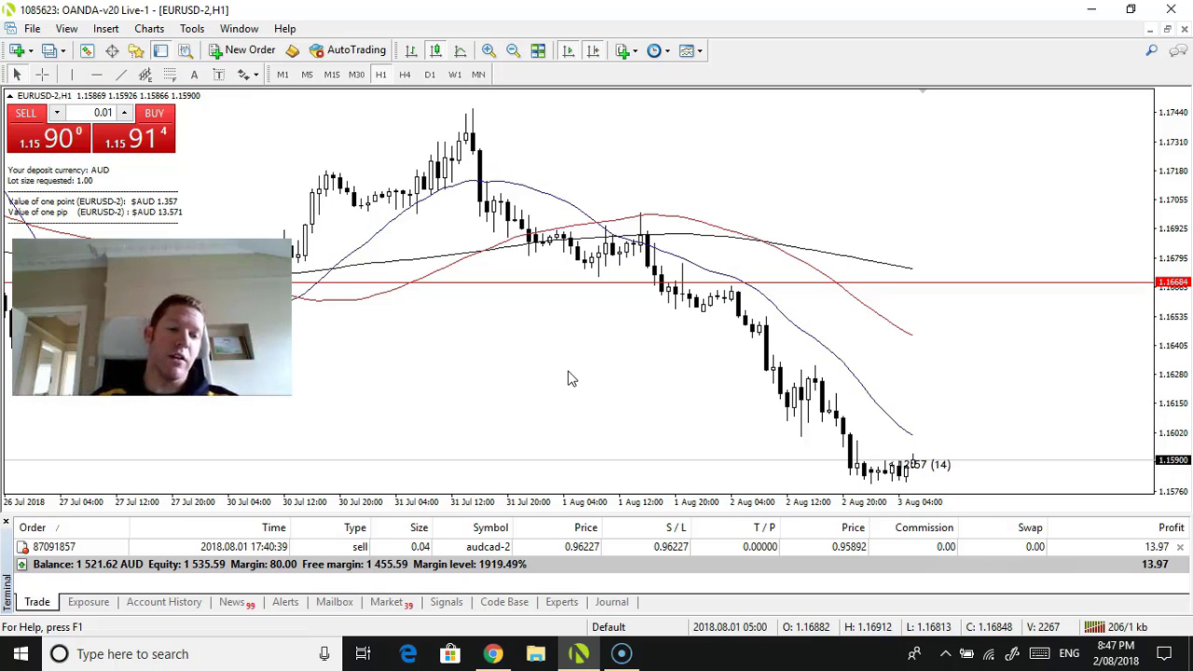
pyautogui.click(559, 393)
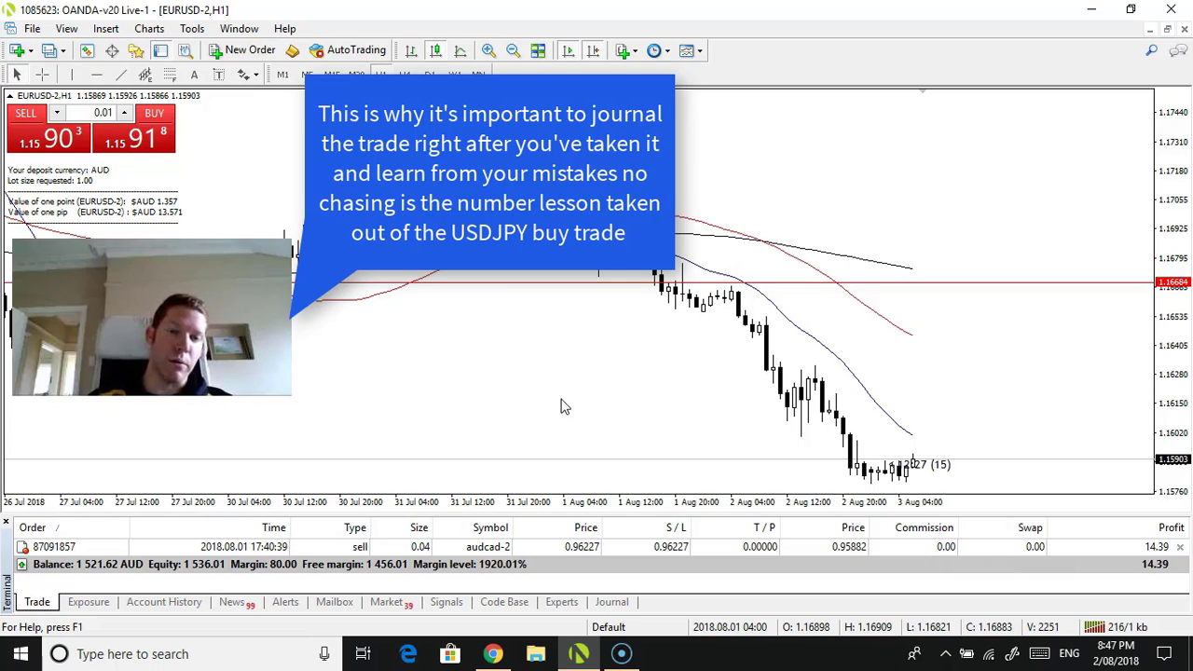
# - Bring up the USDJPY-2 daily chart to review the past trade, and return to the EURUSD-2 H1 chart
pyautogui.click(237, 29)
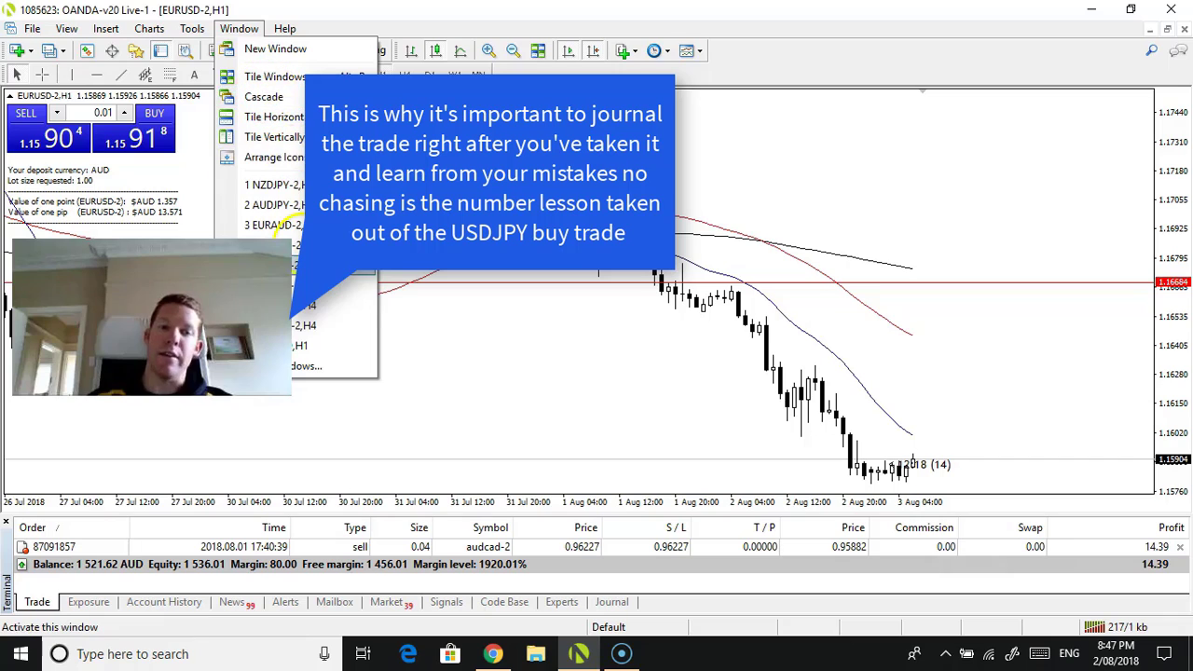
pyautogui.click(334, 367)
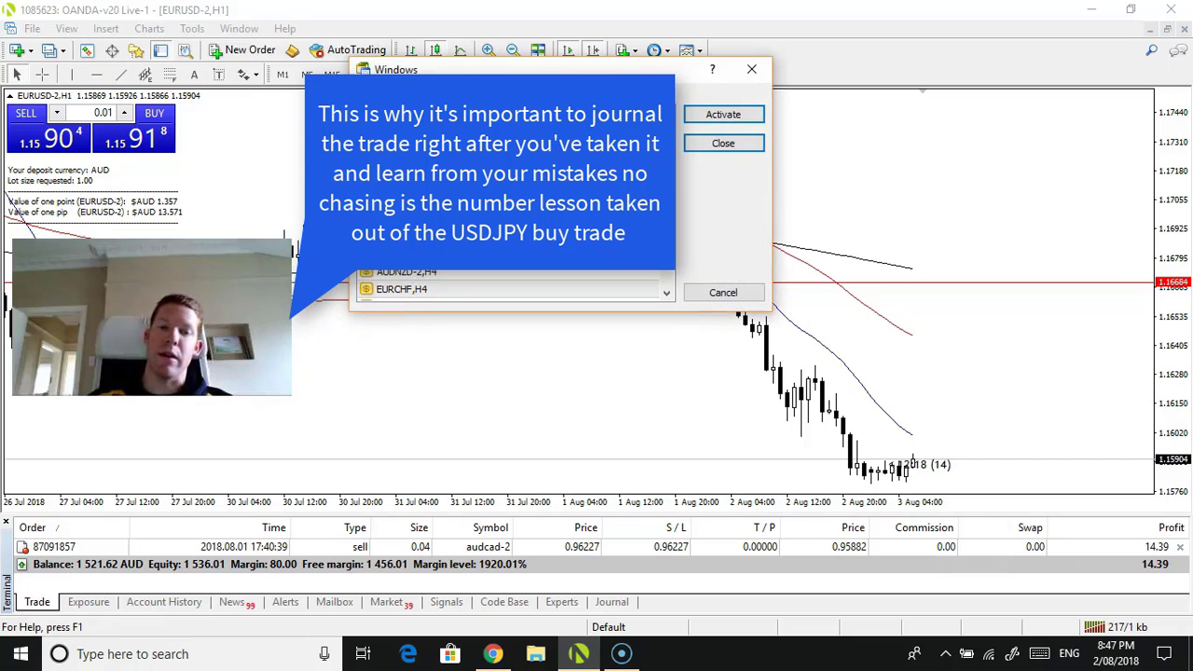
pyautogui.click(710, 115)
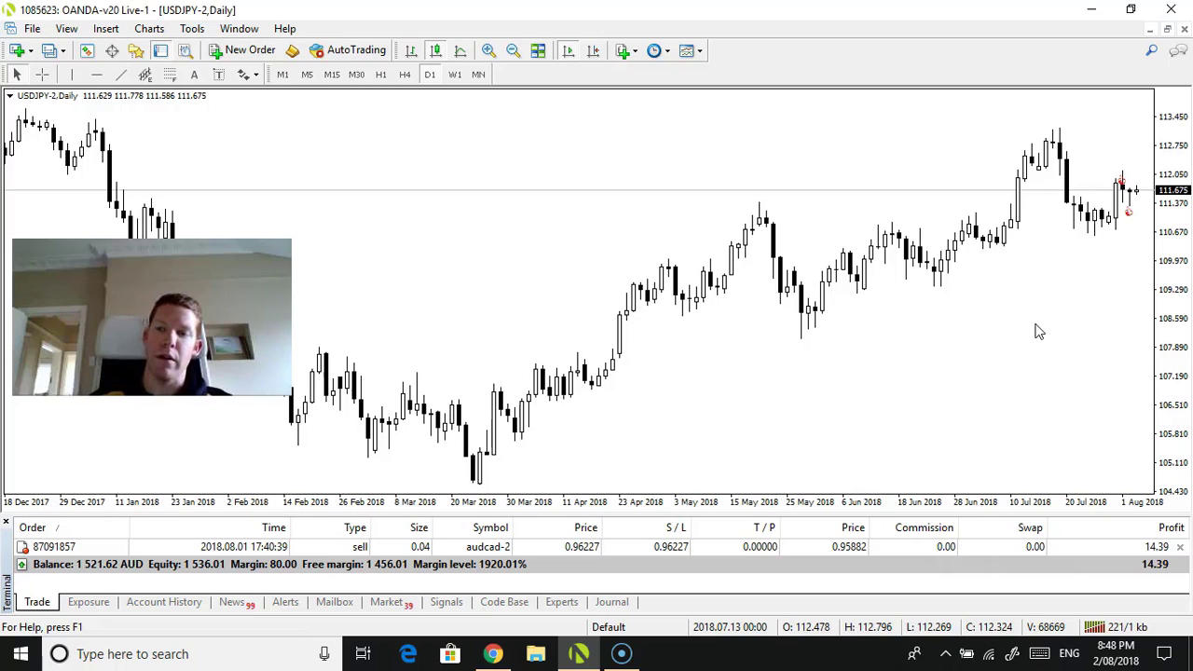
pyautogui.moveTo(1060, 140)
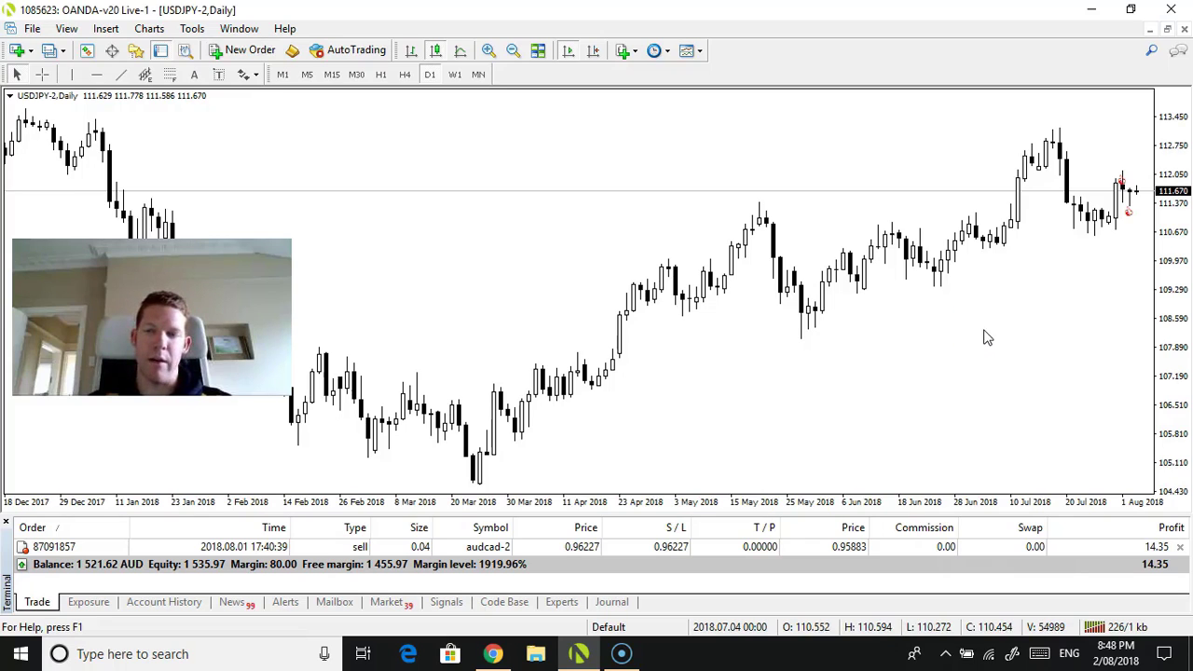
pyautogui.click(239, 29)
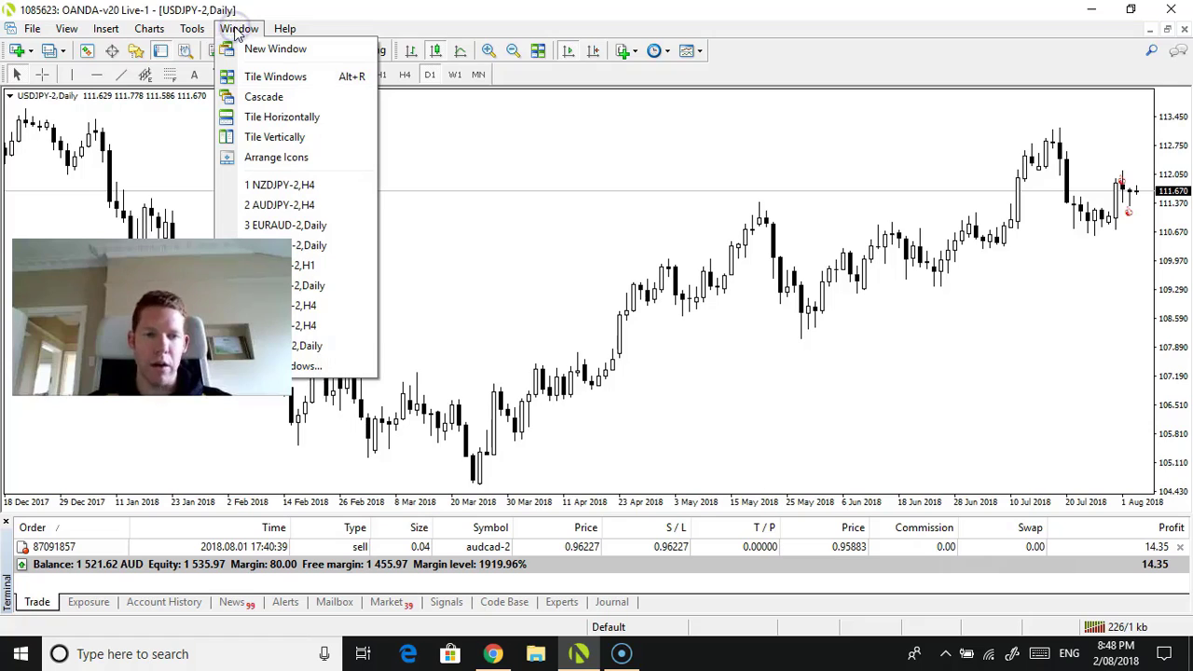
pyautogui.click(354, 267)
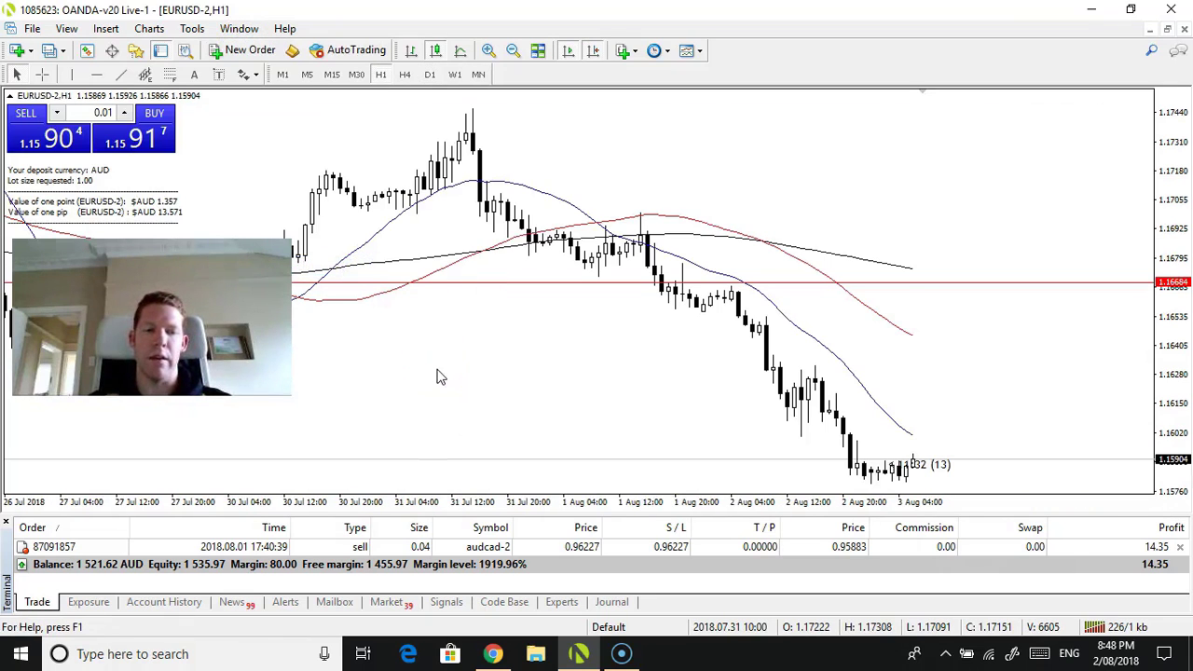